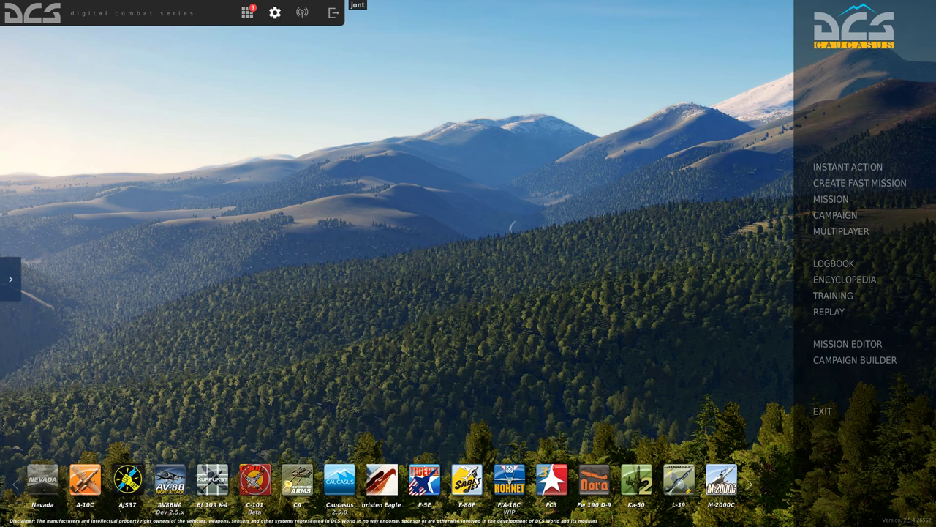
- Open the control bindings with Christen Eagle II kept as the aircraft to configure
click(275, 13)
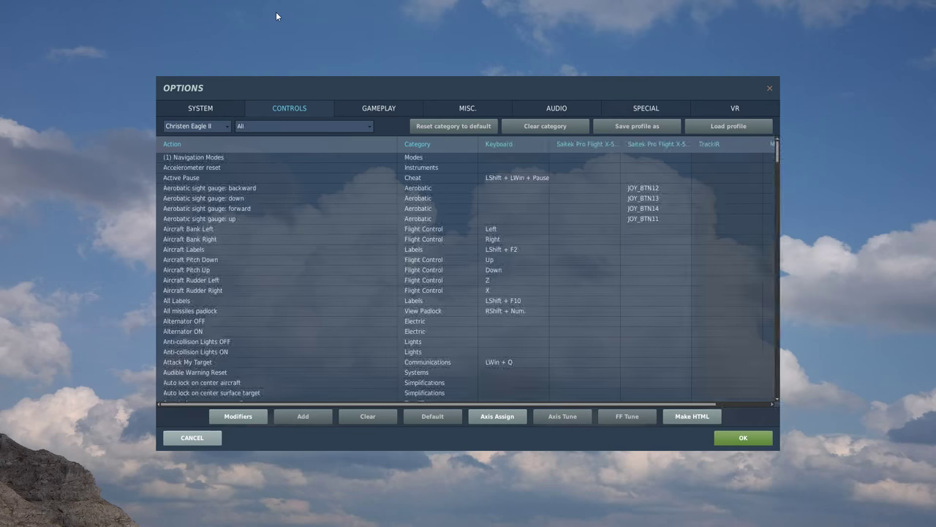
click(203, 110)
click(287, 110)
click(227, 126)
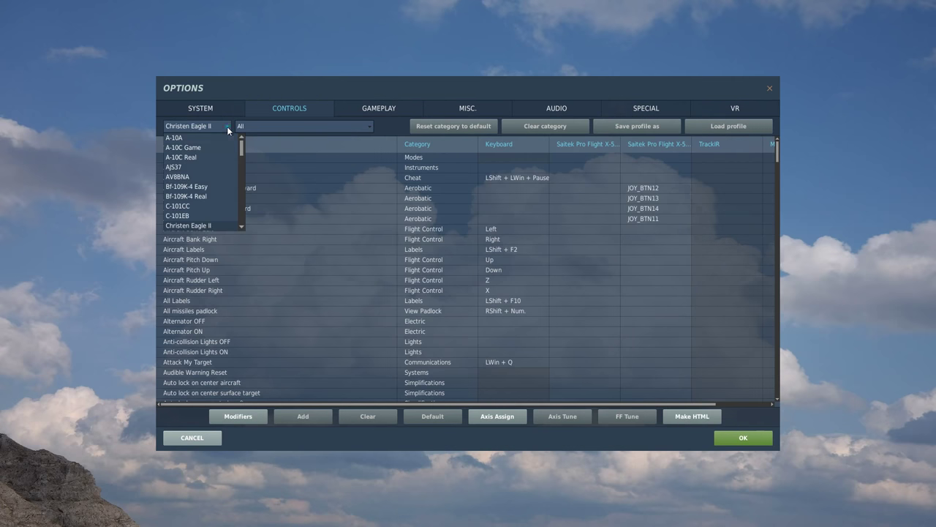
click(206, 226)
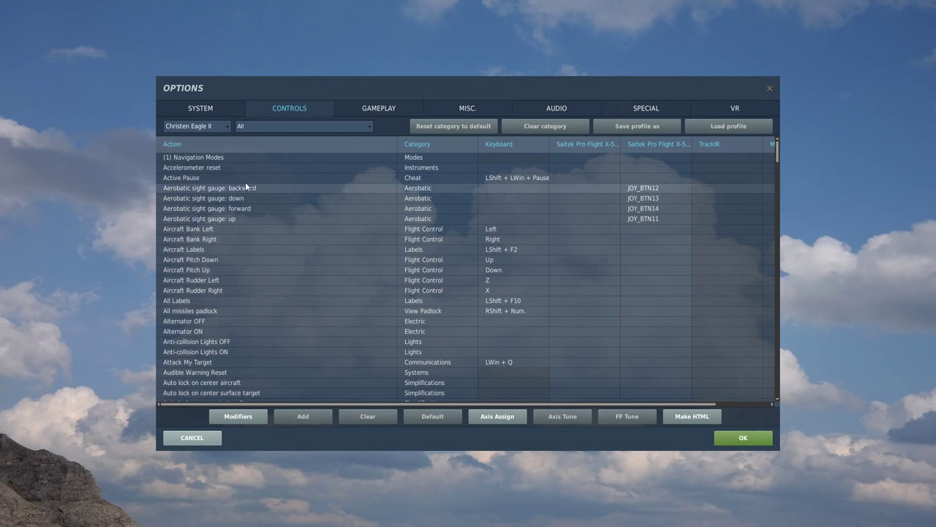
- Browse action rows like Accelerometer reset and Aircraft Rudder Right, then open the category list
click(219, 167)
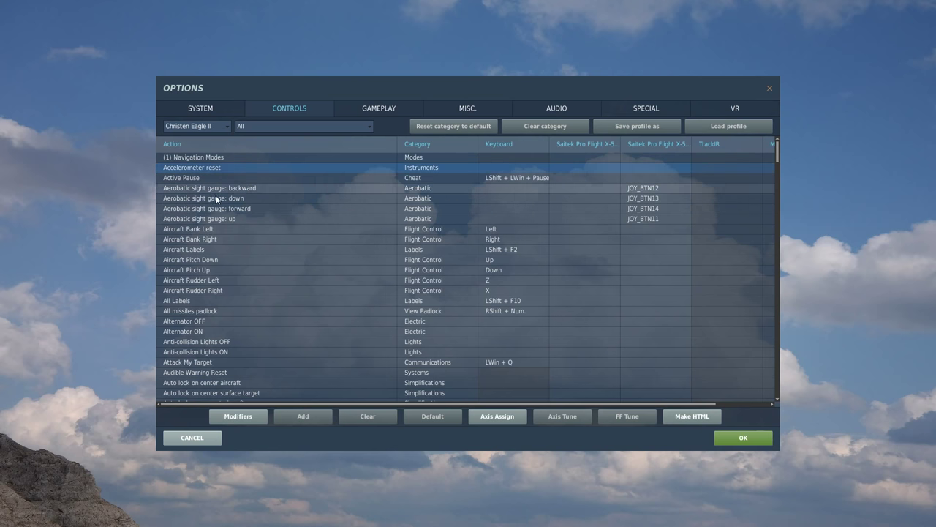
click(208, 290)
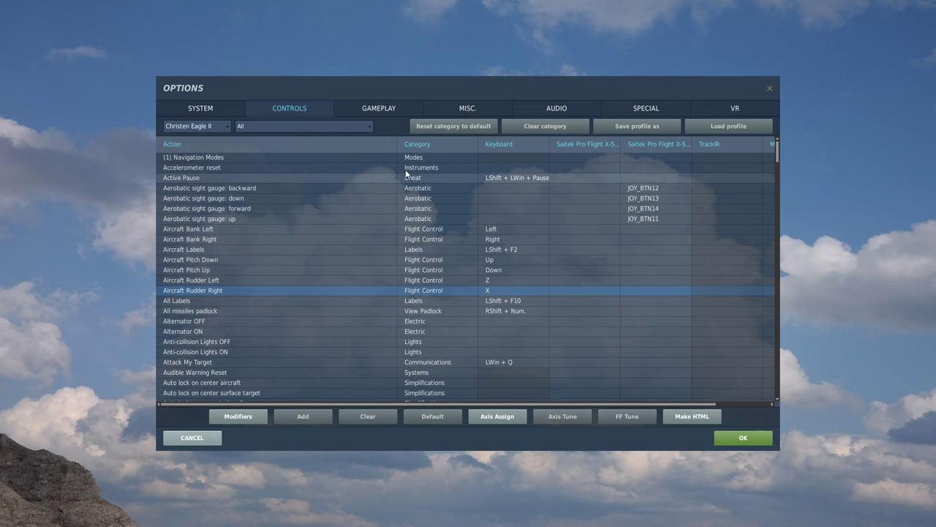
click(364, 128)
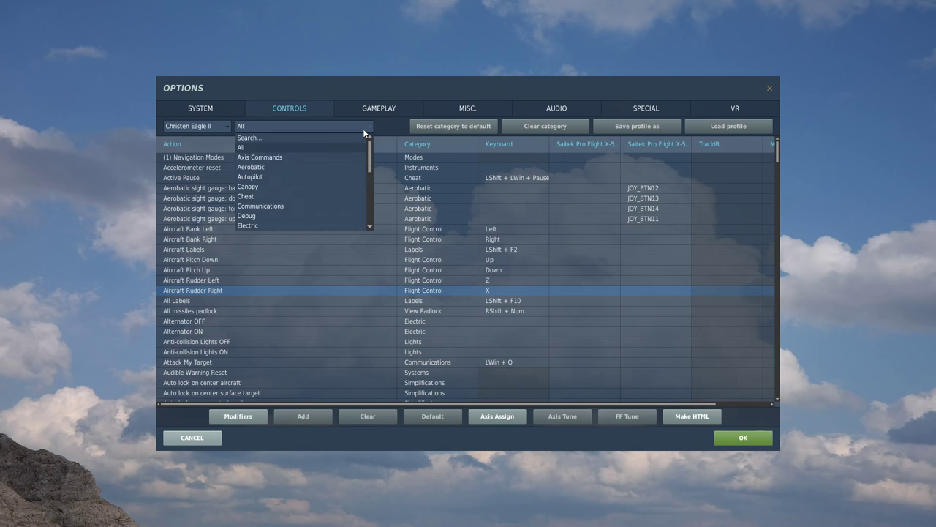
- Filter to Axis Commands and bind Zoom View to JOY_Z
click(295, 156)
scroll(307, 176, down, 5)
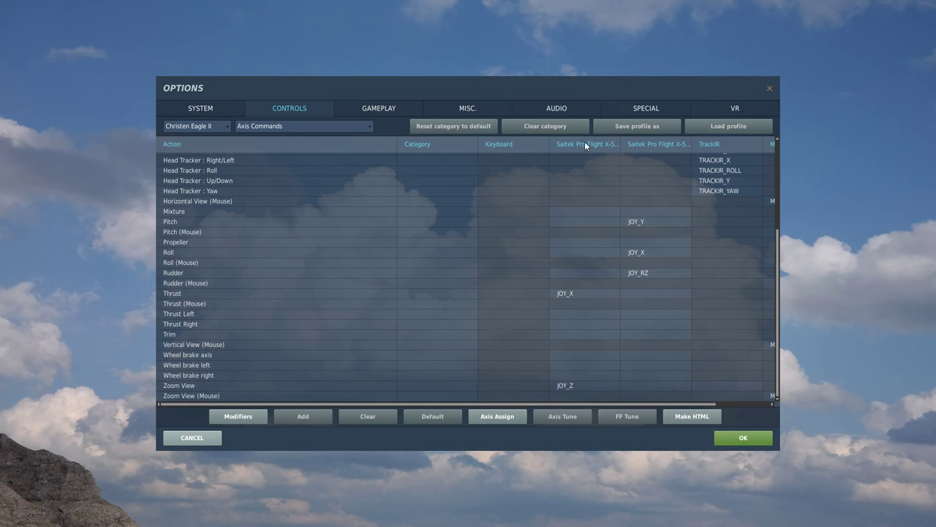
double_click(575, 386)
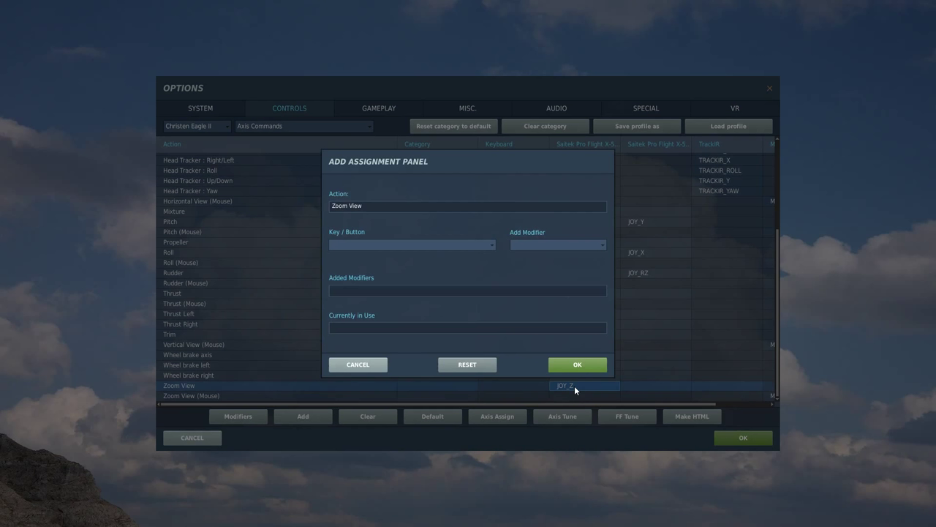
click(573, 366)
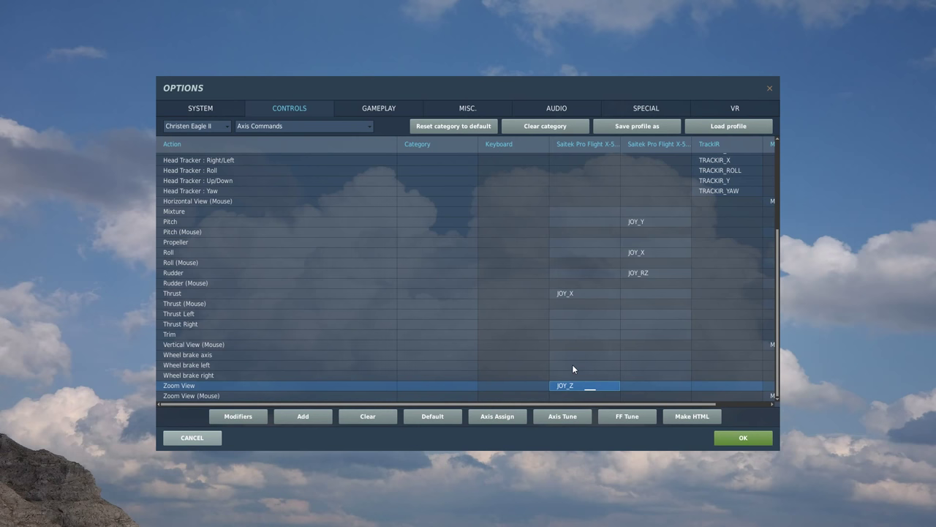
- Bind Thrust to JOY_X on the Saitek joystick
click(576, 295)
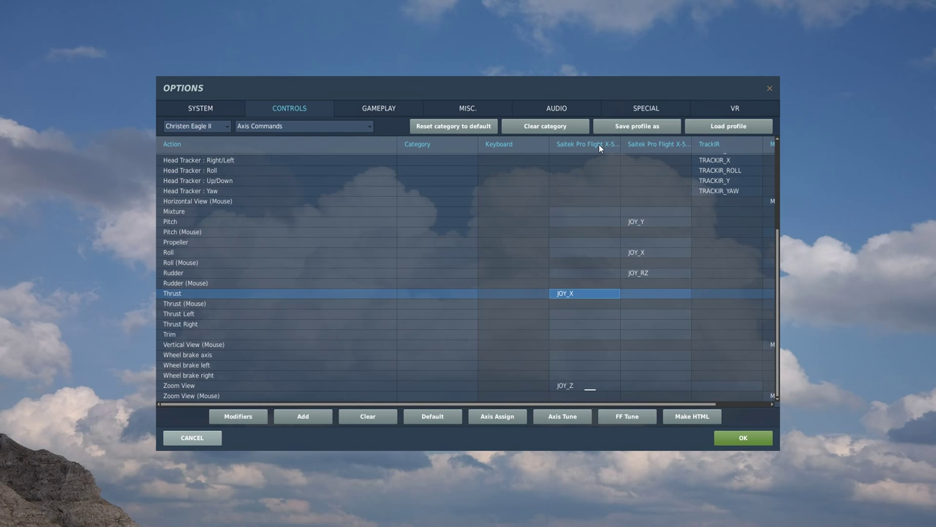
double_click(583, 293)
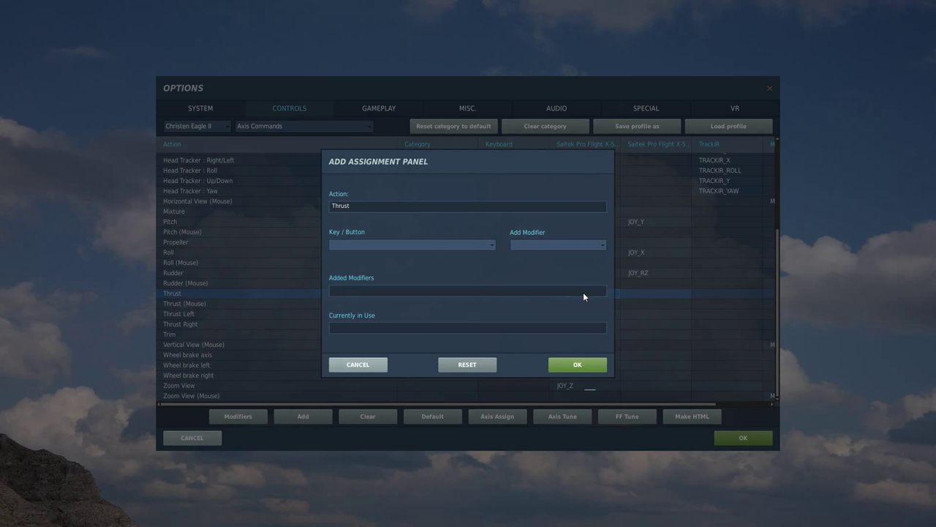
click(595, 359)
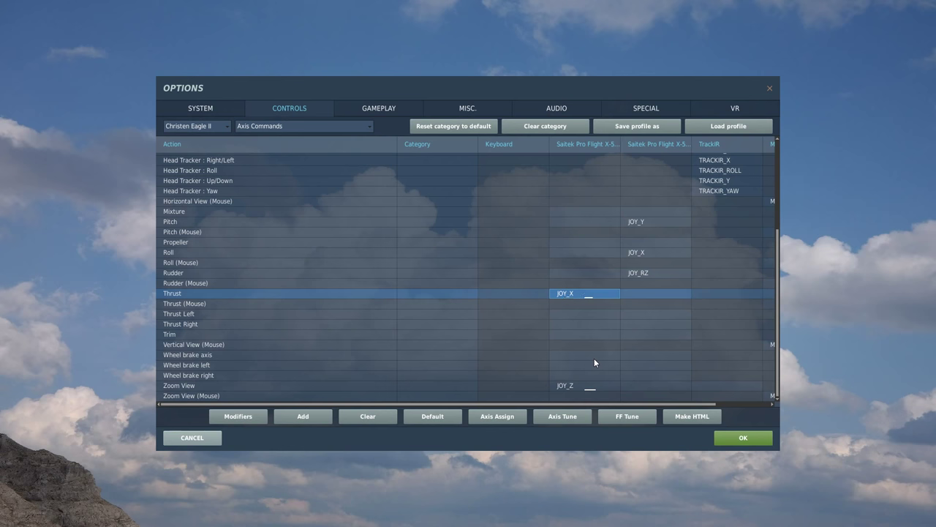
click(655, 272)
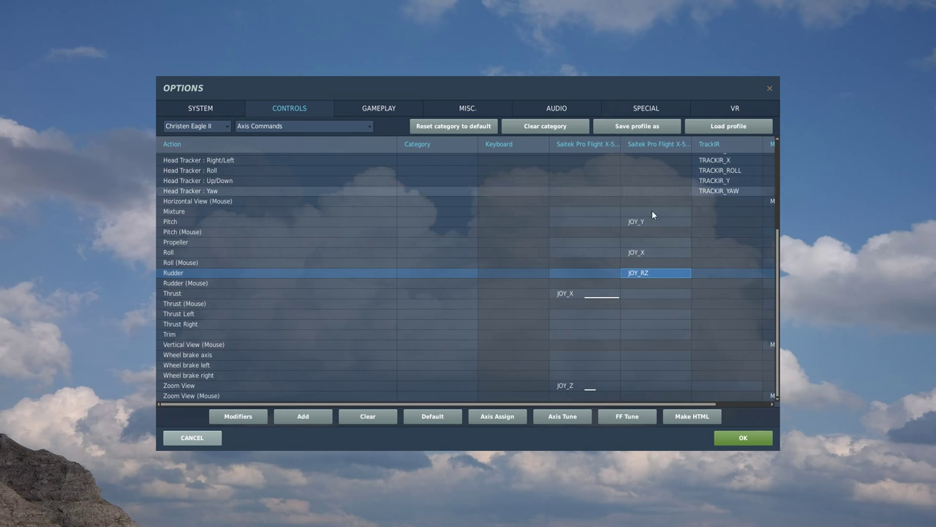
- Assign Rudder to JOY_RZ and tune it to deadzone 8 and curvature 25
double_click(660, 275)
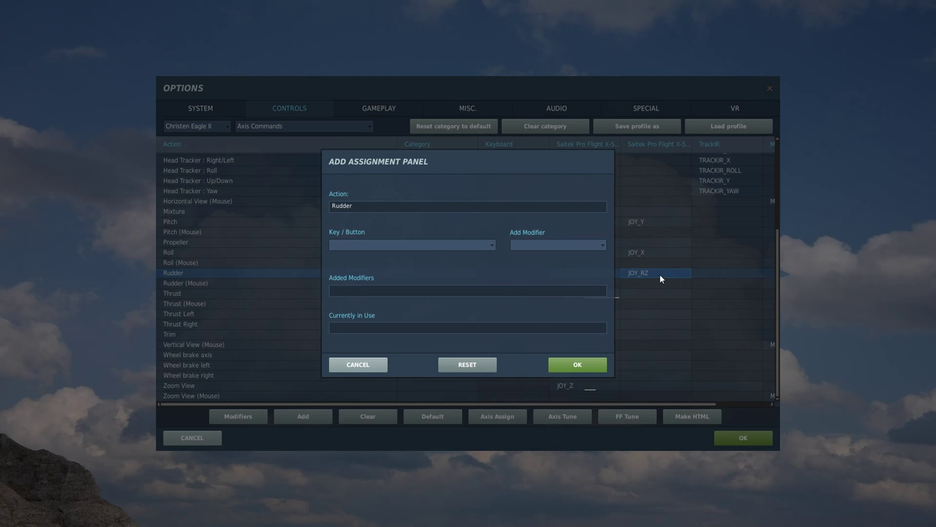
click(577, 361)
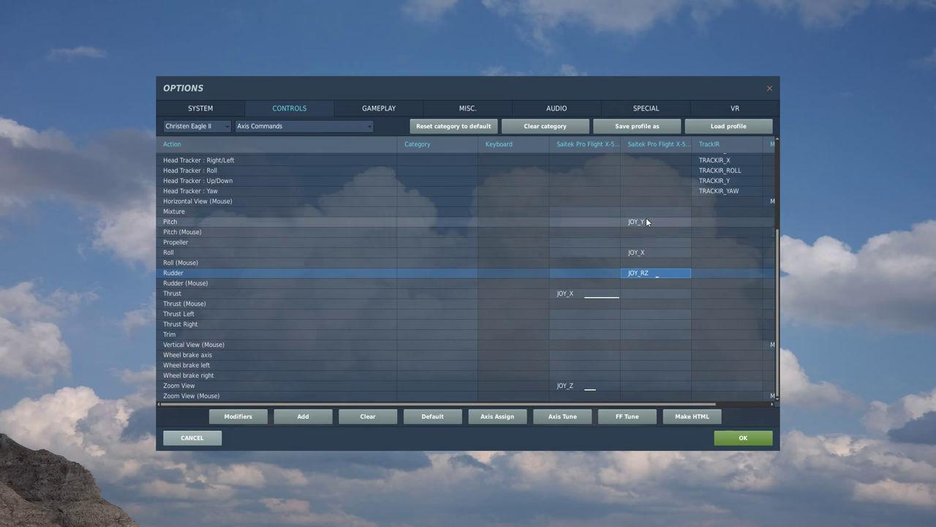
click(556, 417)
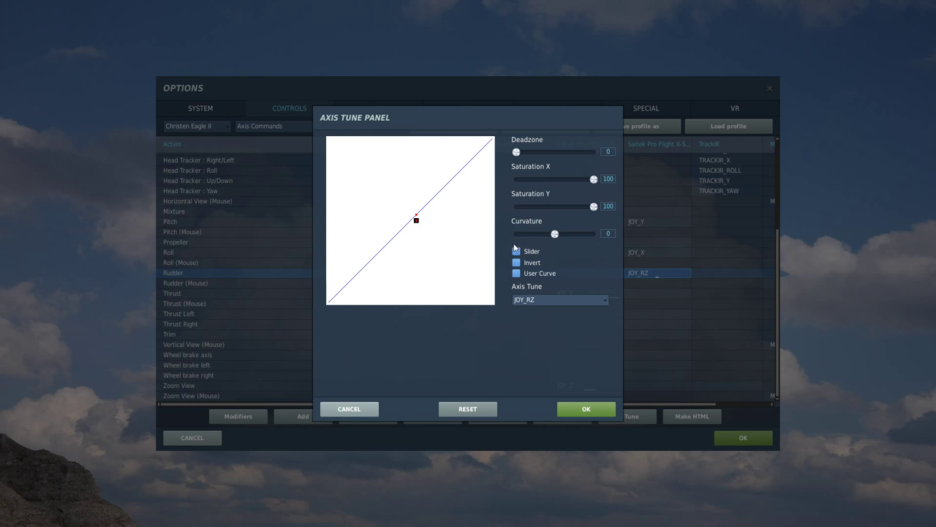
drag(517, 151, 524, 156)
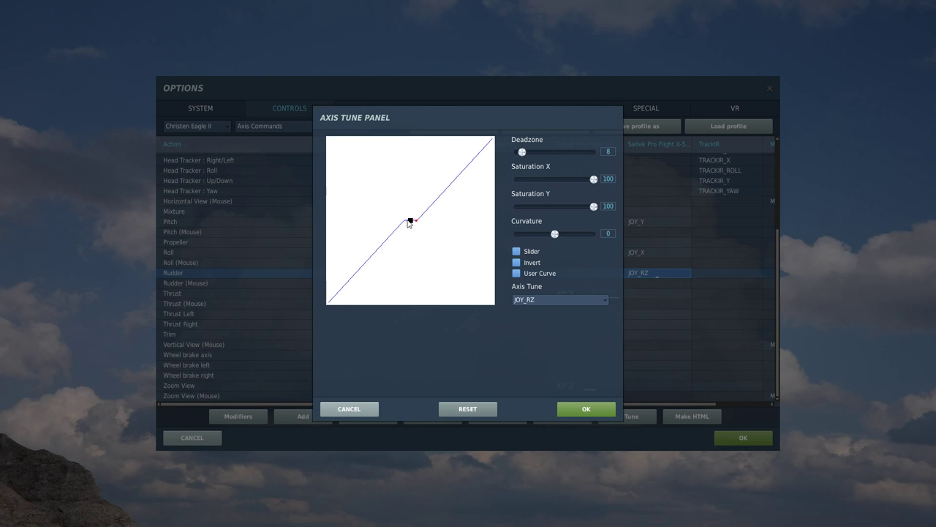
drag(553, 234, 564, 237)
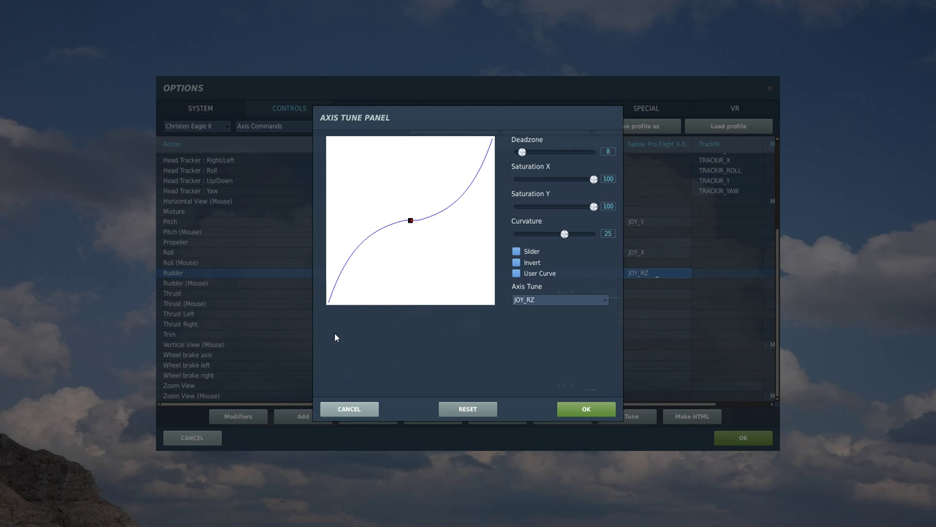
click(603, 409)
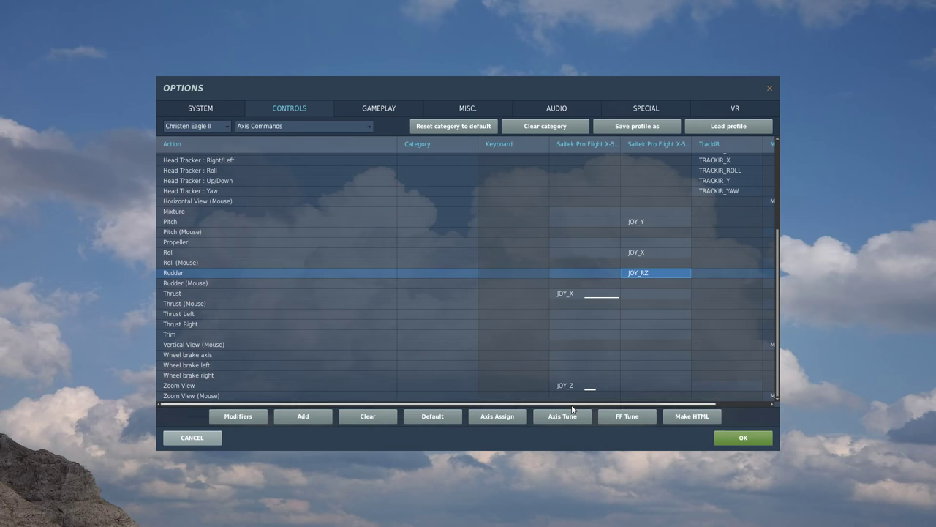
- Keep Roll on JOY_X and tune its curvature to 25
click(656, 253)
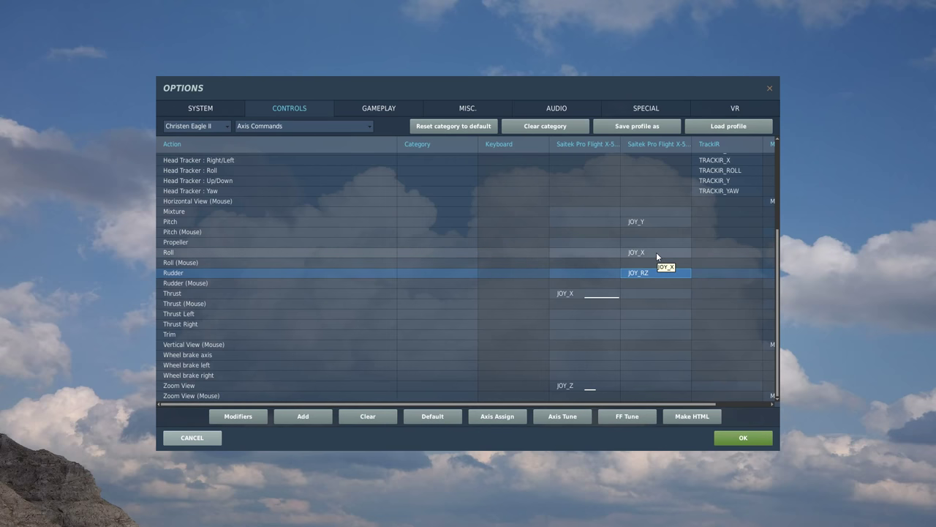
double_click(655, 252)
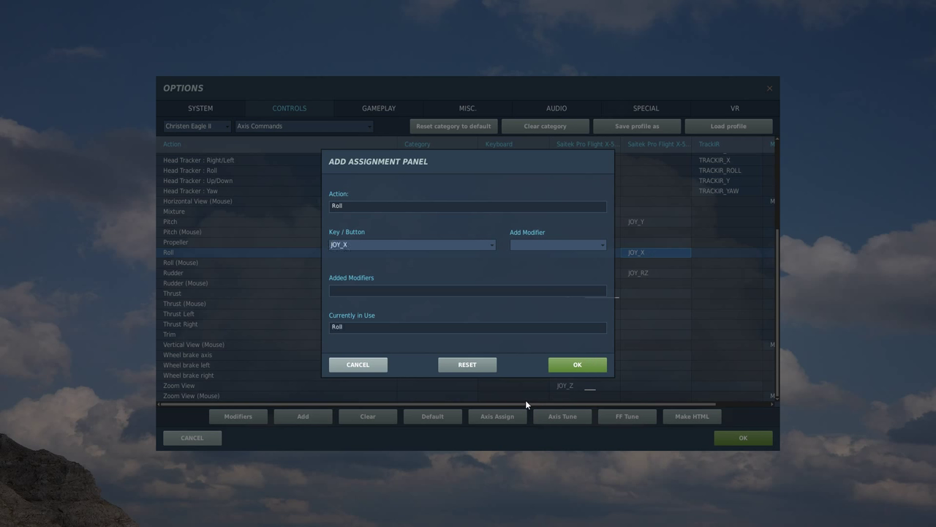
click(571, 361)
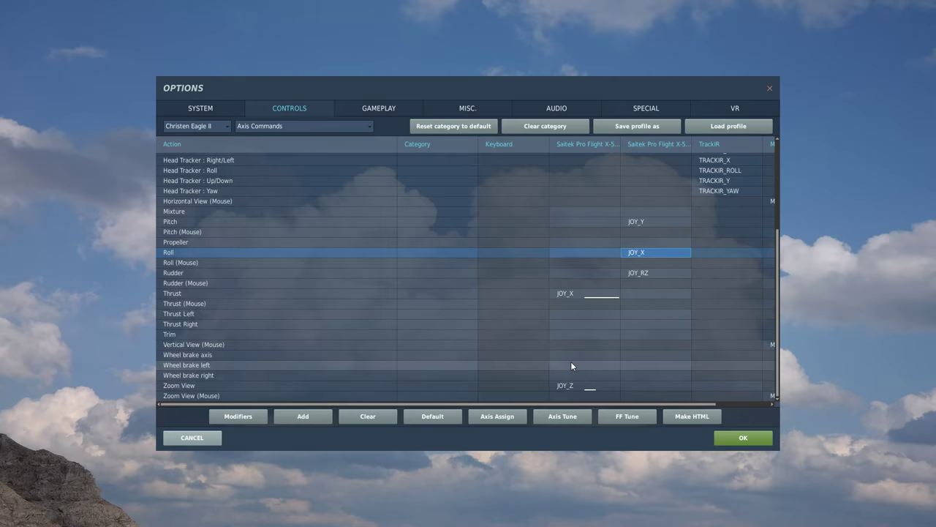
click(563, 416)
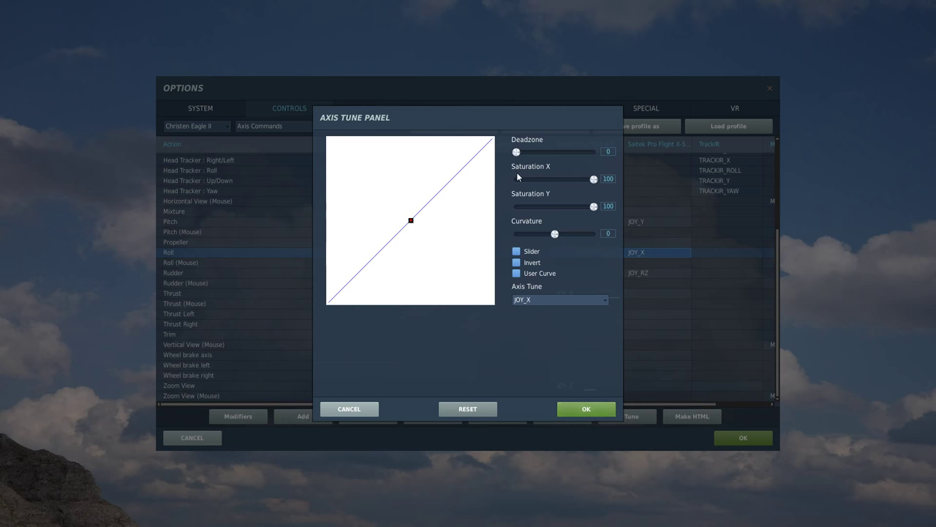
drag(556, 239, 566, 238)
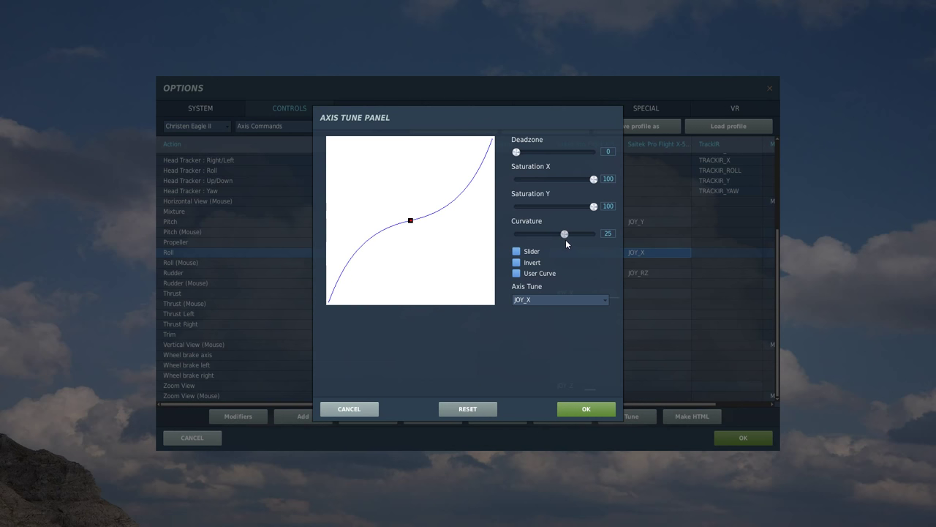
click(587, 406)
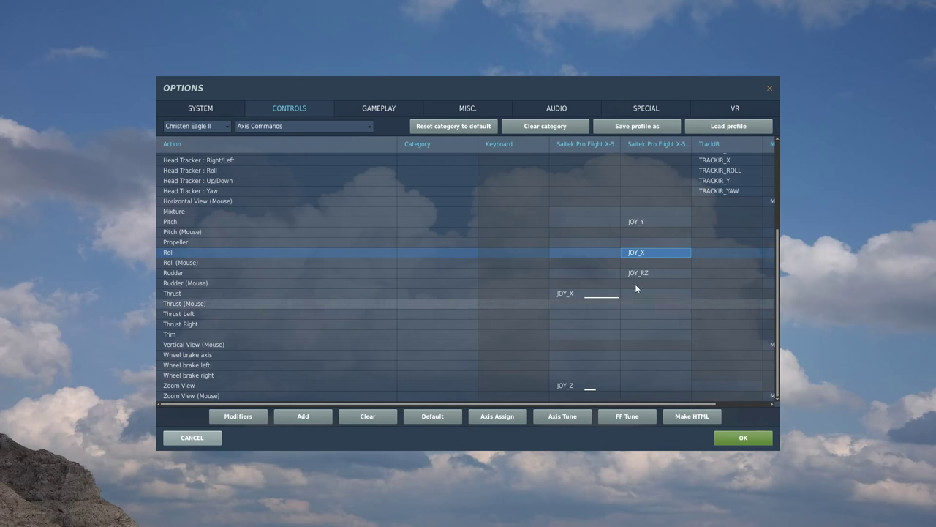
- Keep Pitch on JOY_Y and tune it to deadzone 4 and curvature 25
double_click(658, 223)
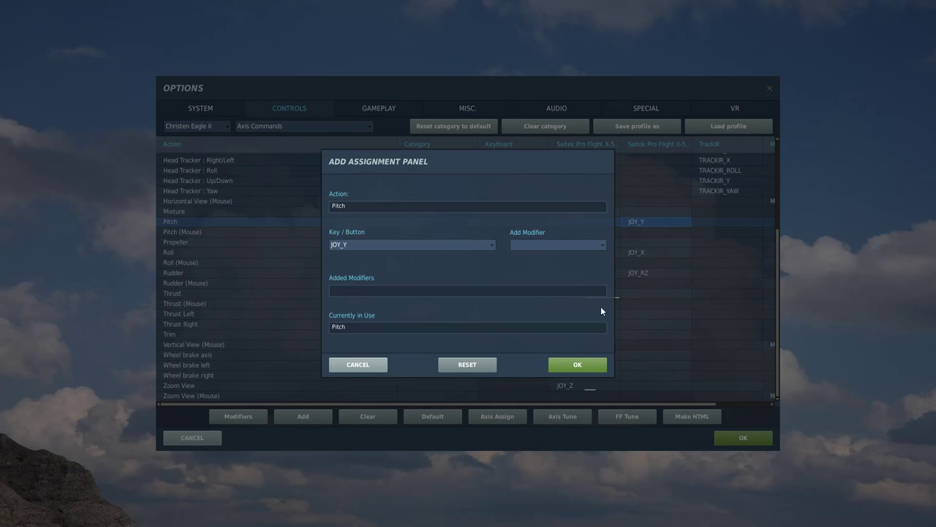
click(582, 364)
click(557, 417)
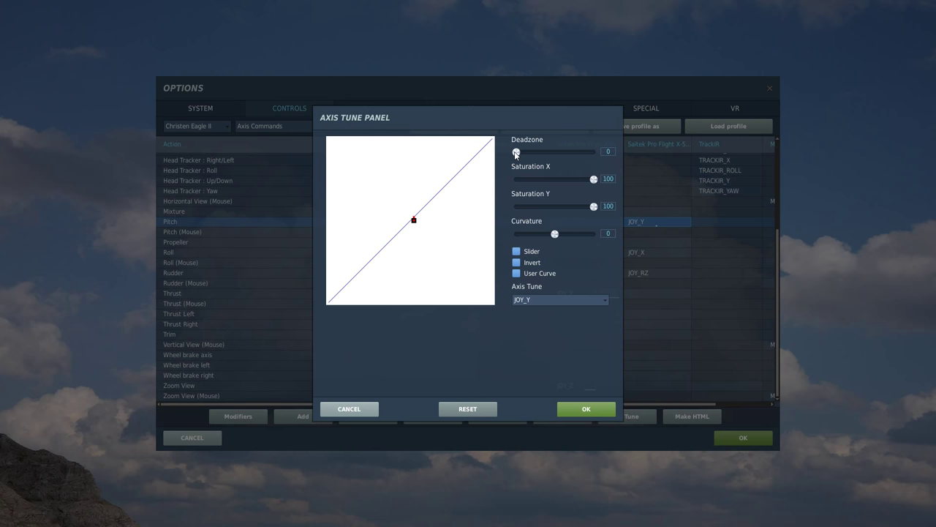
drag(514, 154, 519, 155)
drag(554, 234, 564, 239)
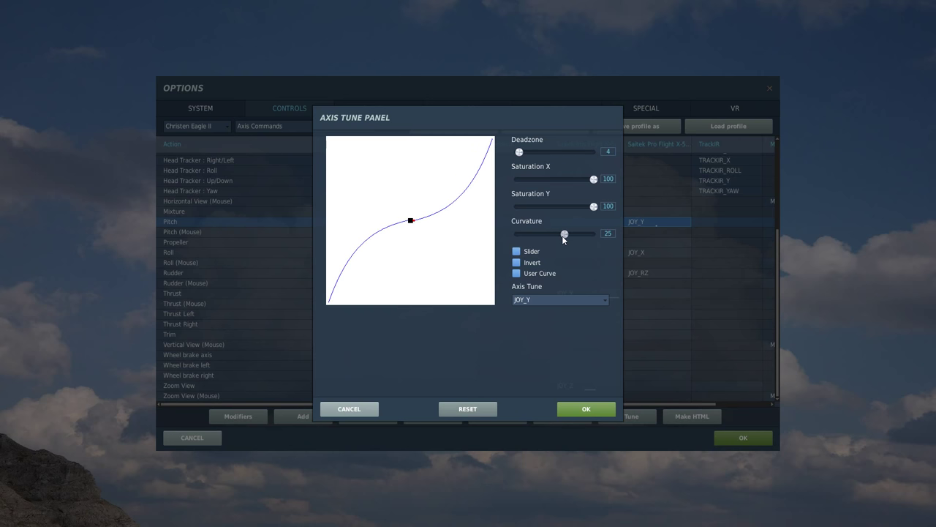
click(607, 412)
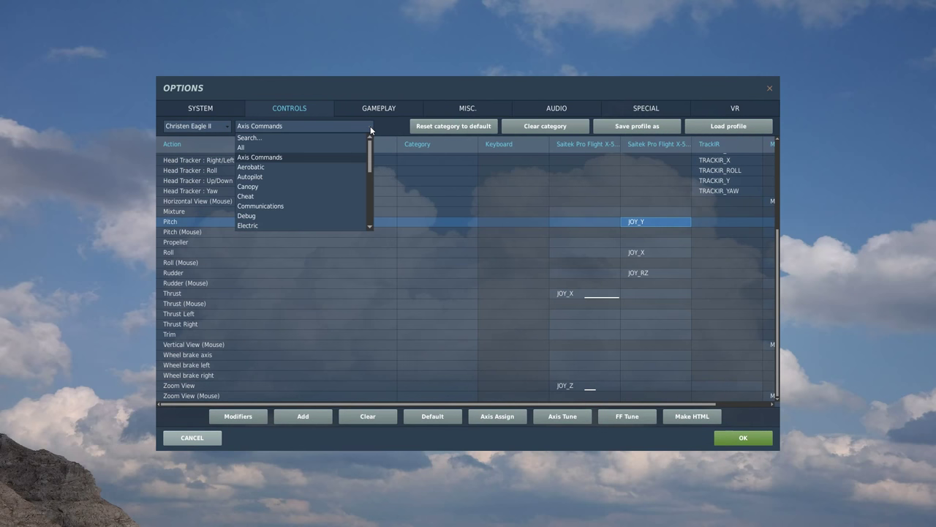
- Show all action categories and search the bindings for 'trim'
click(281, 145)
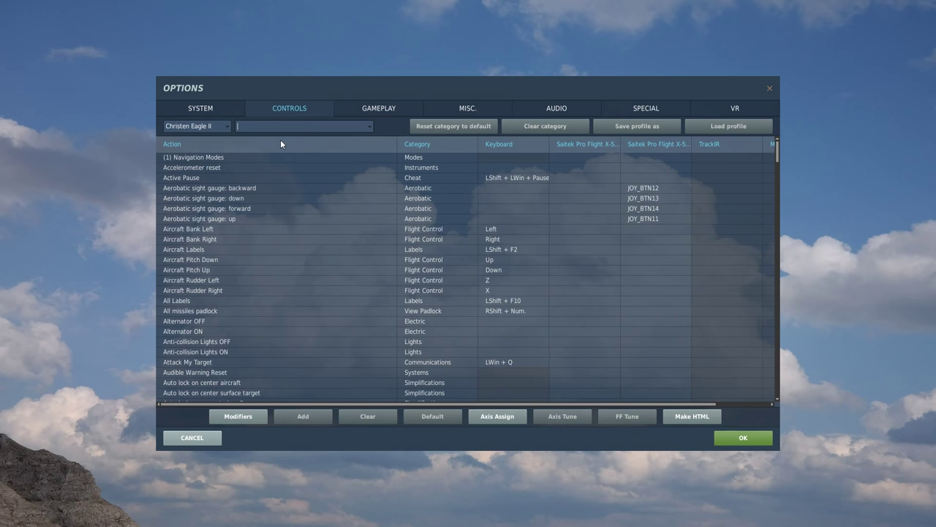
text(trim)
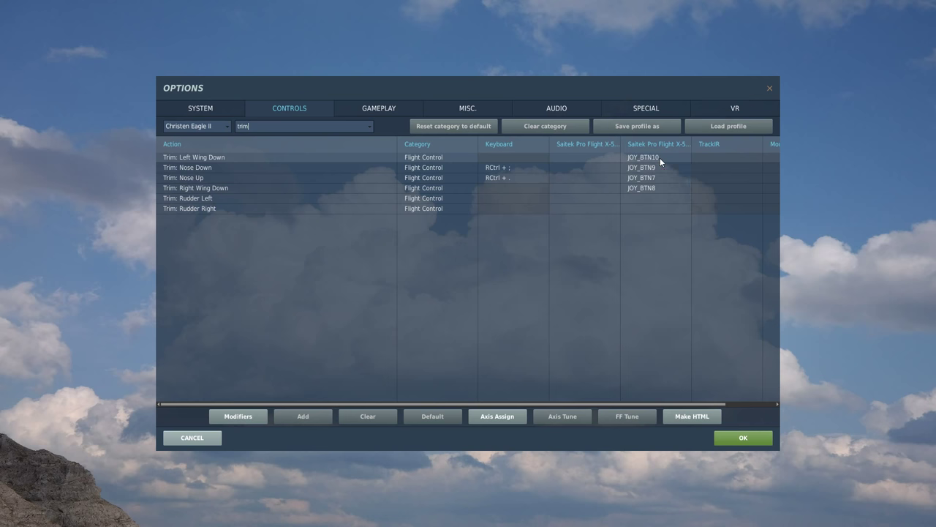
- Bind trim Left Wing Down, Nose Down, Nose Up, Right Wing Down to JOY_BTN10, 9, 7, 8
double_click(660, 157)
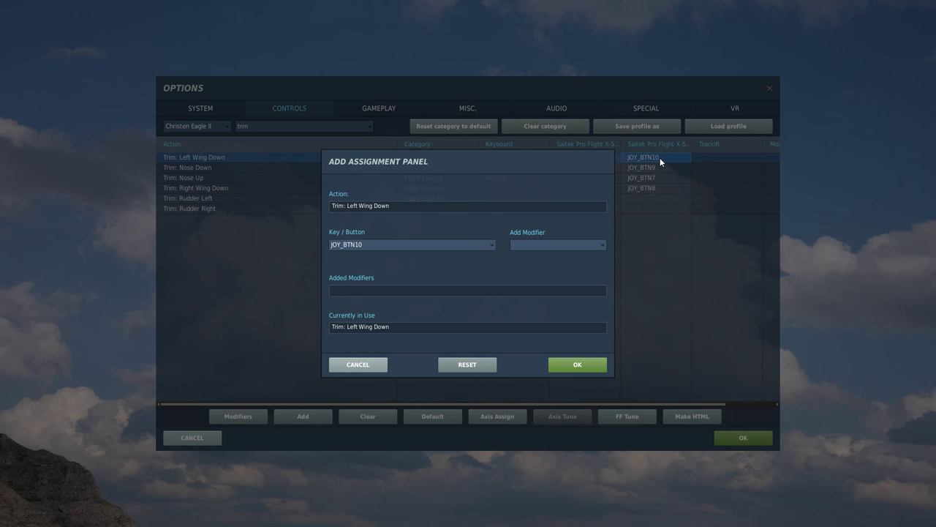
click(556, 365)
double_click(682, 168)
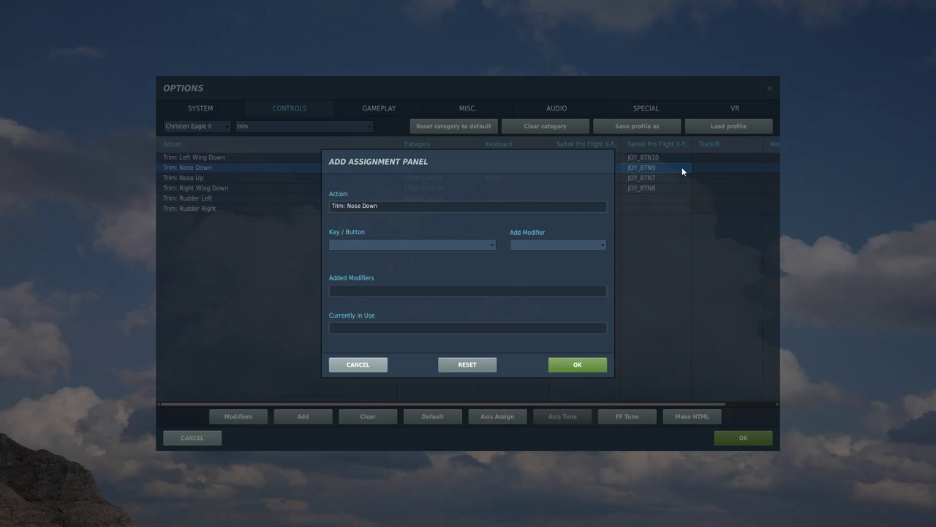
click(565, 362)
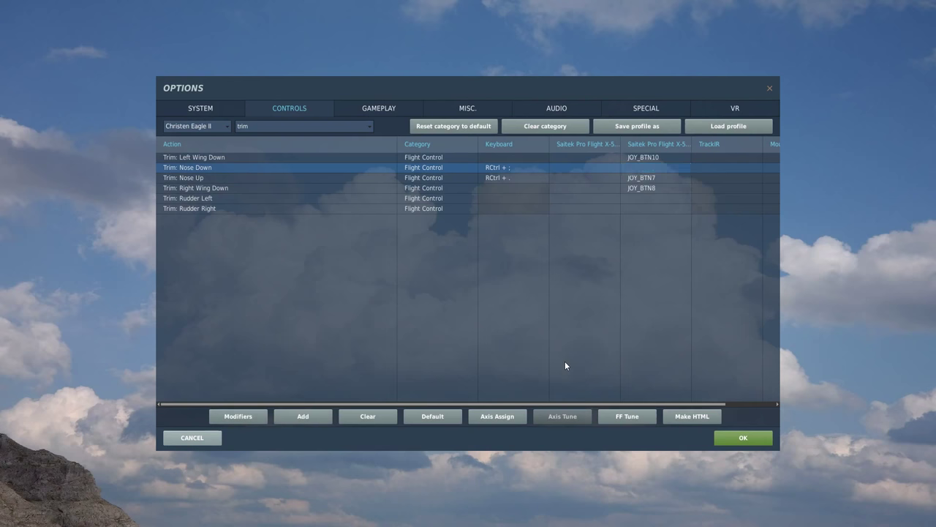
double_click(646, 177)
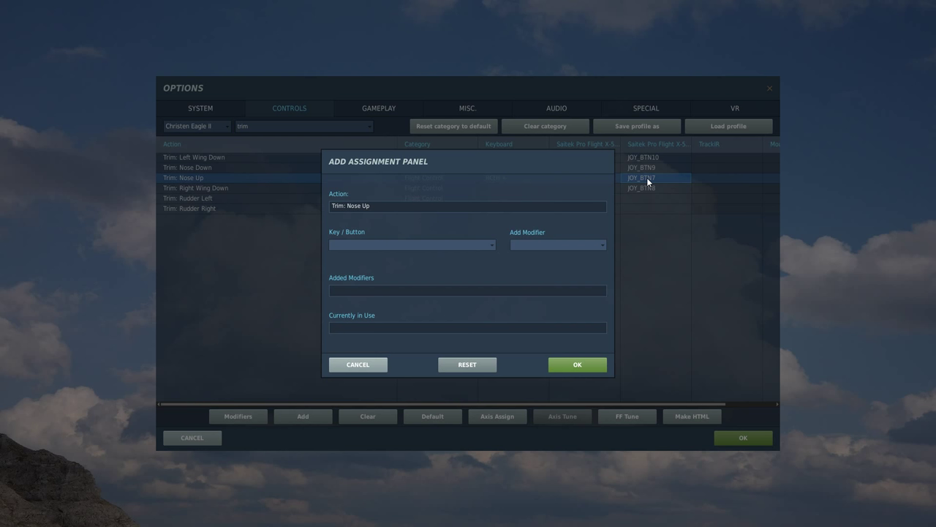
click(553, 363)
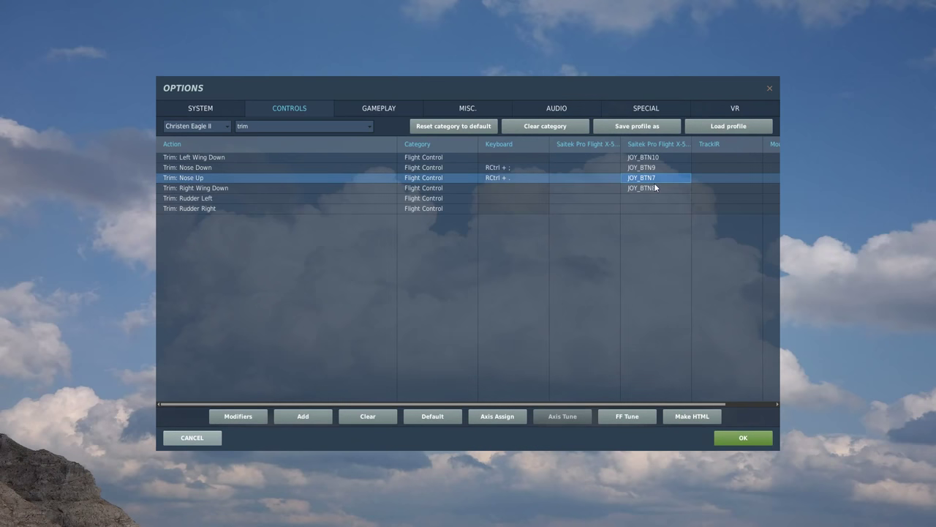
double_click(655, 183)
click(558, 364)
double_click(661, 188)
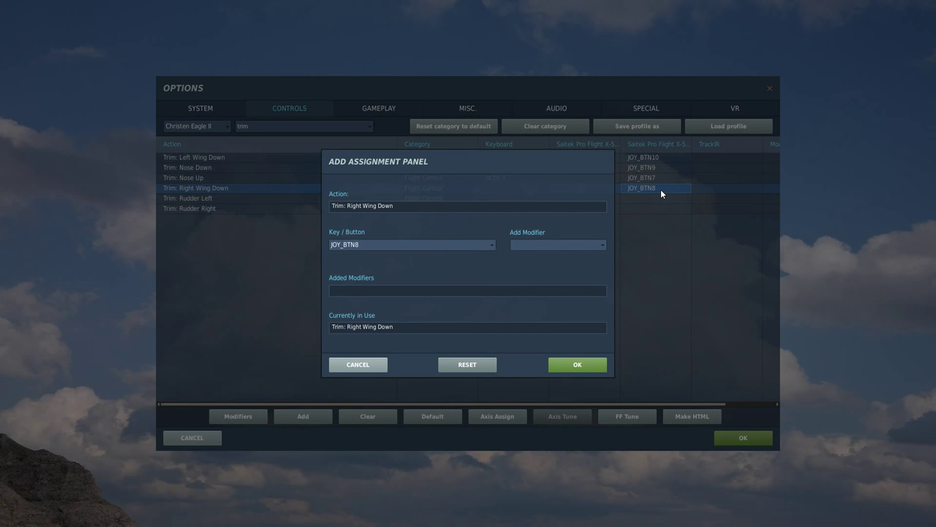
click(586, 368)
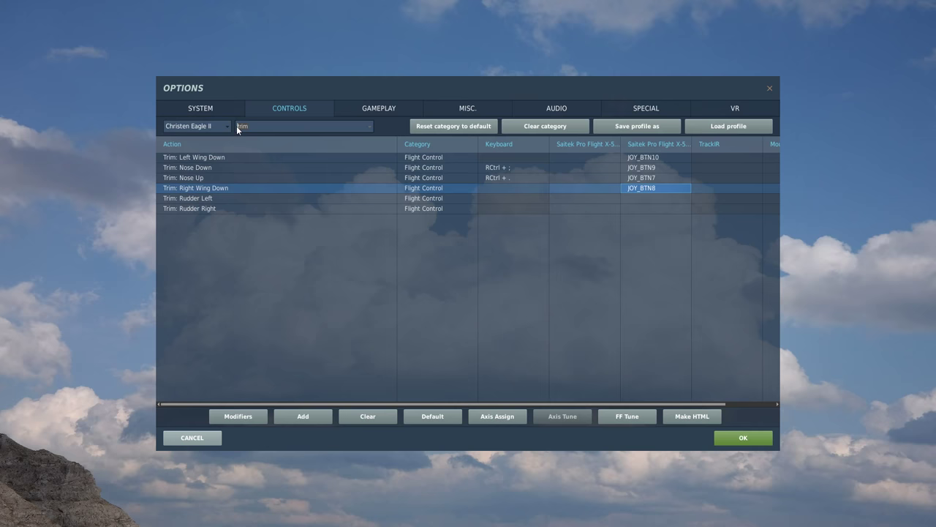
- Search 'aero' and bind sight gauge up, down, forward, backward to JOY_BTN11, 13, 14, 12
text(aero)
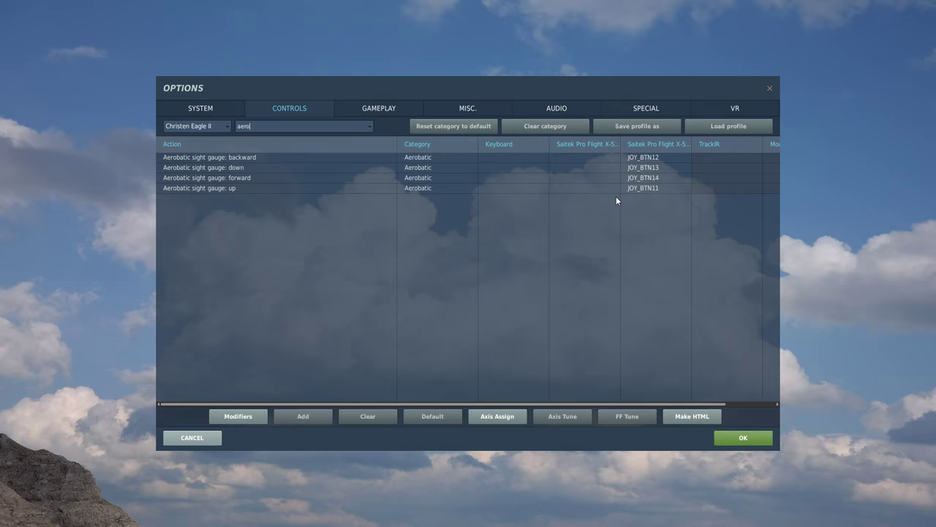
click(648, 187)
double_click(647, 187)
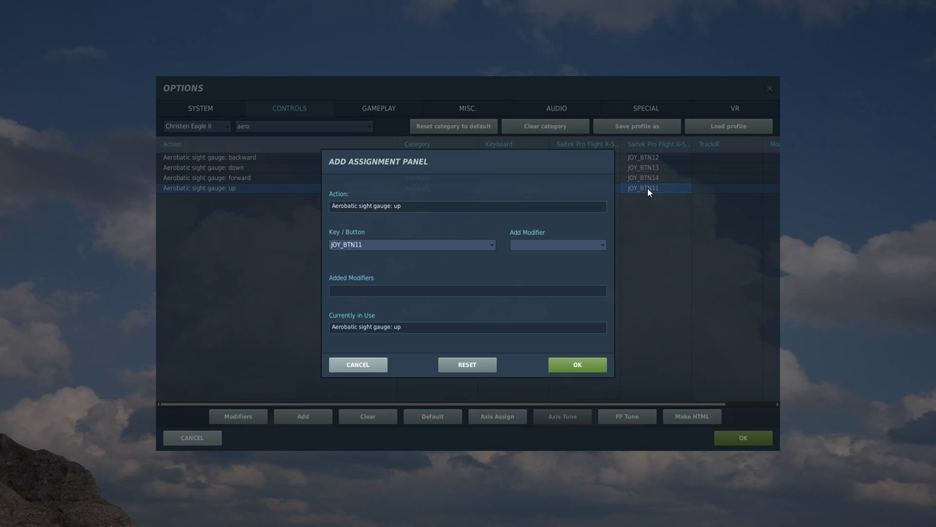
click(589, 366)
click(644, 158)
double_click(644, 168)
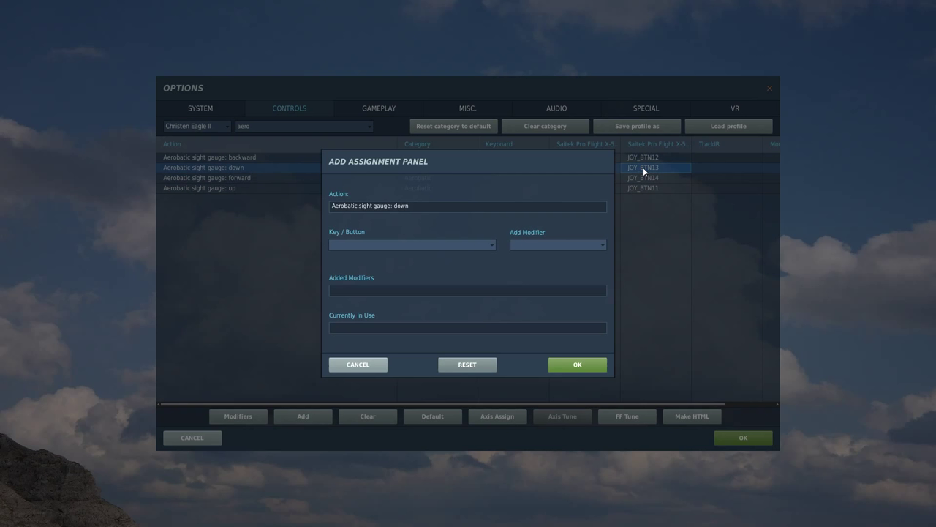
click(578, 364)
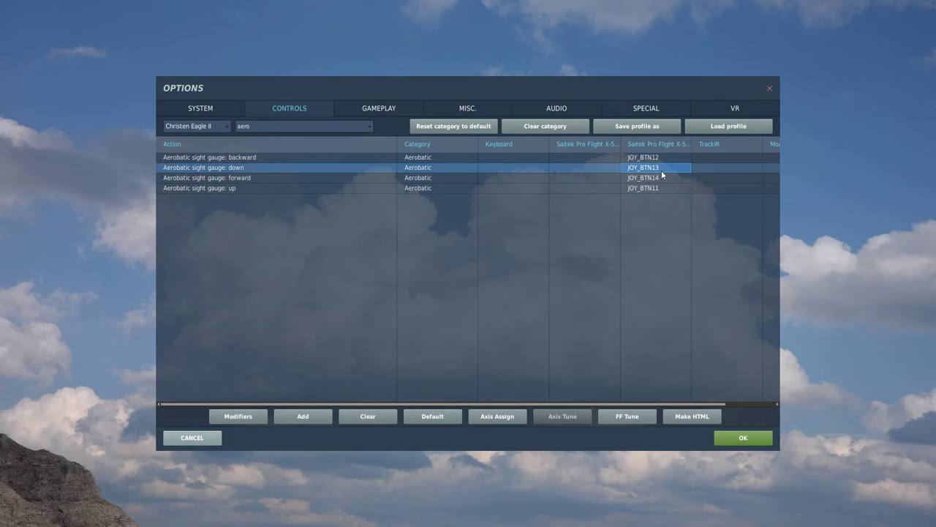
double_click(658, 178)
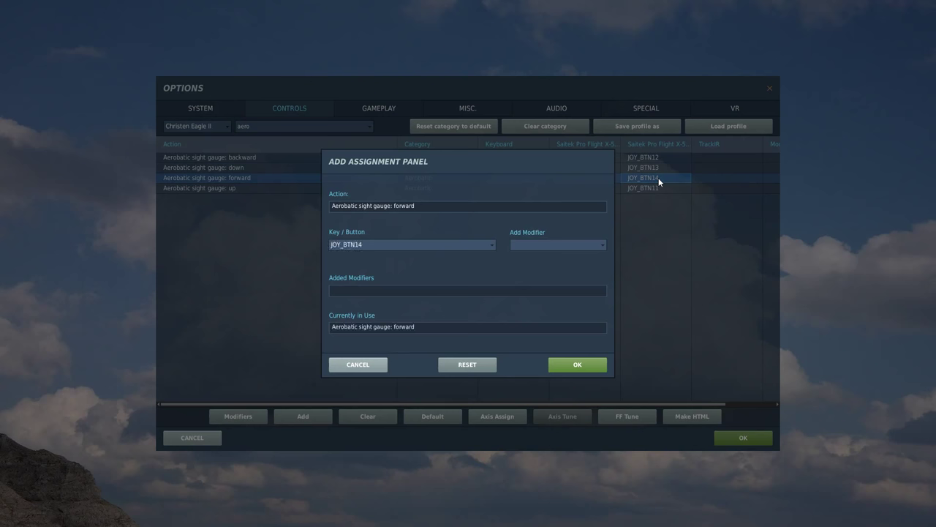
click(571, 368)
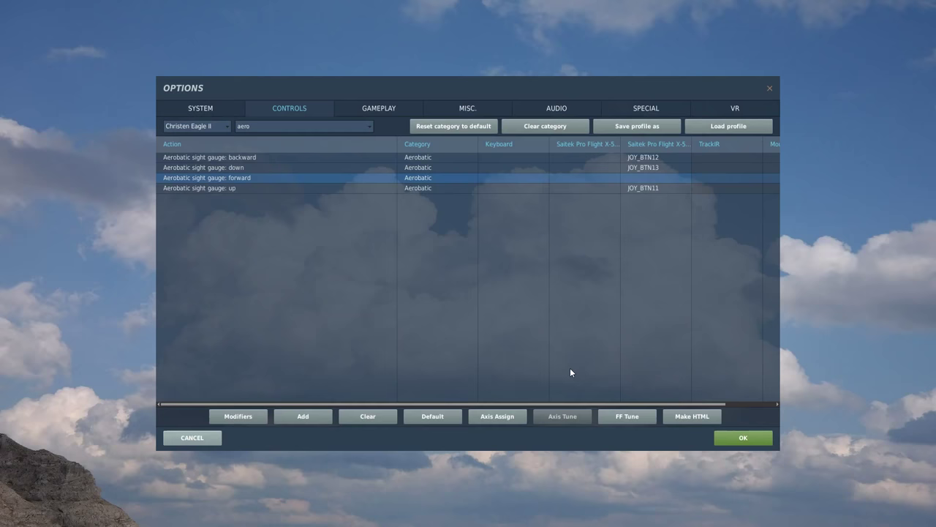
double_click(648, 160)
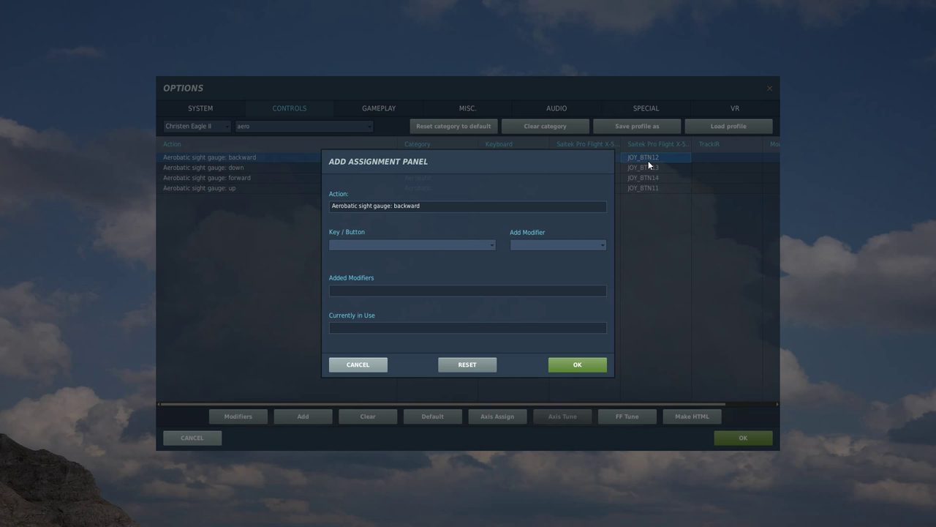
click(575, 365)
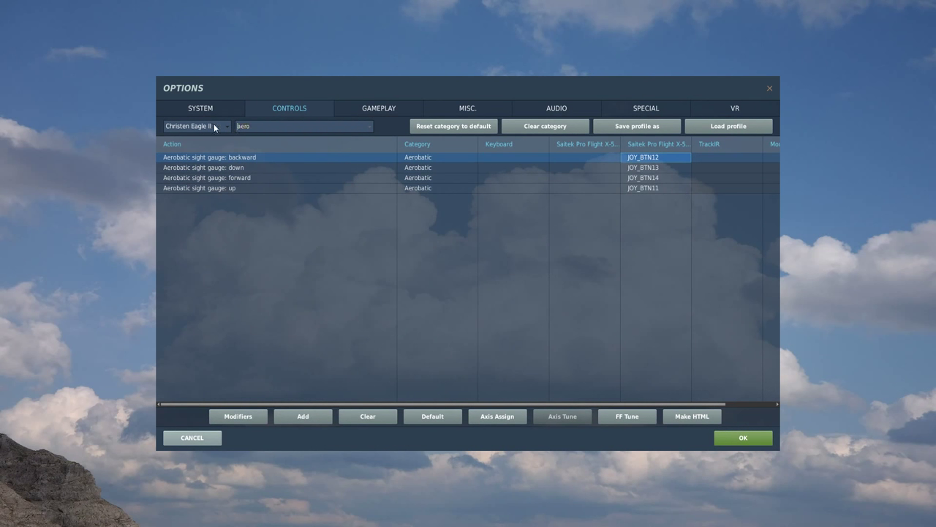
- Search 'brake' and confirm Brakes on joystick button JOY_BTN6
key(BackSpace)
key(BackSpace)
key(BackSpace)
text(wheel)
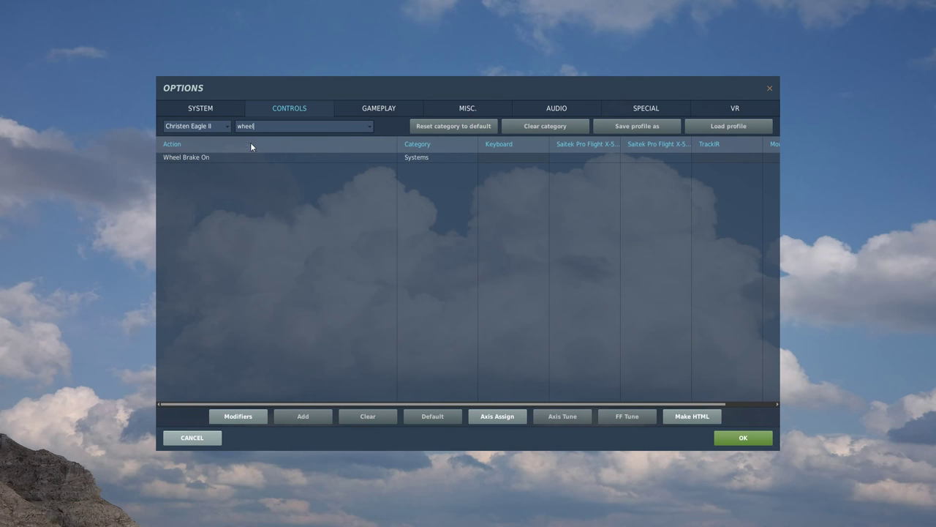
key(BackSpace)
key(BackSpace)
key(BackSpace)
text(brake)
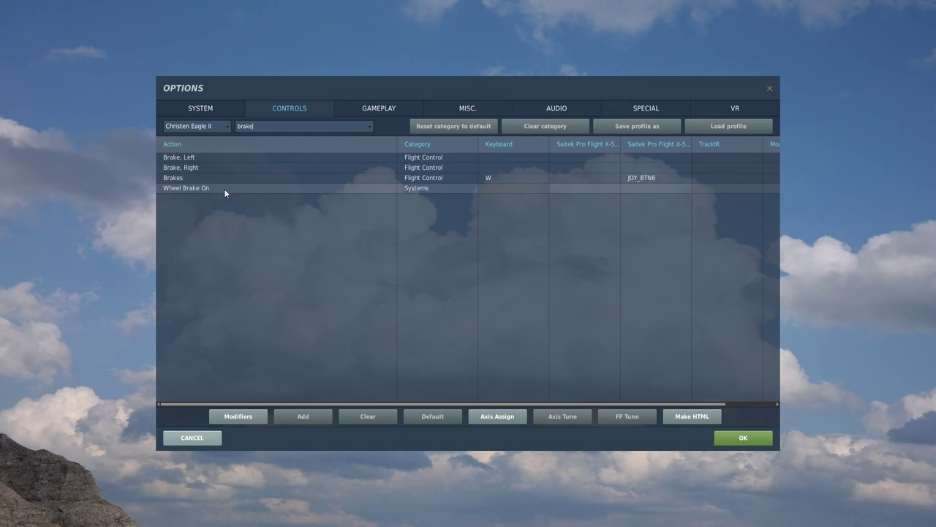
click(183, 178)
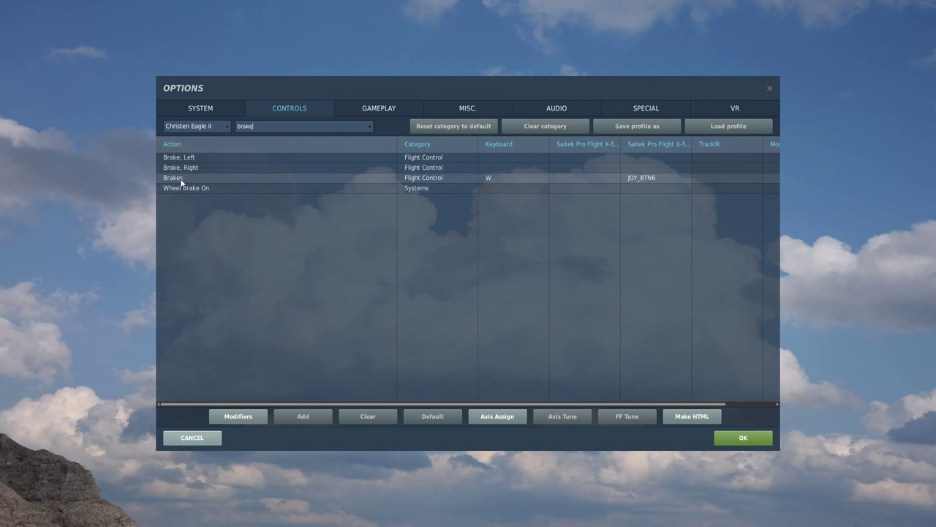
double_click(651, 177)
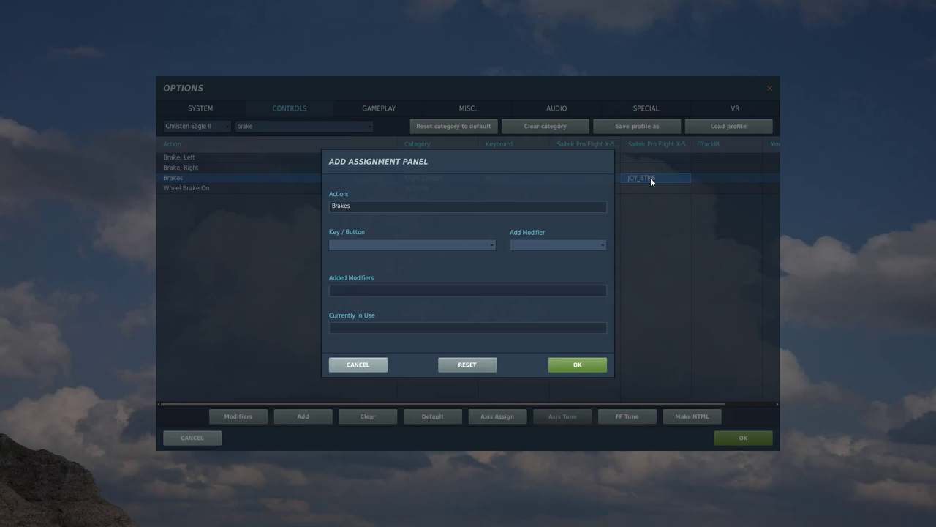
click(573, 364)
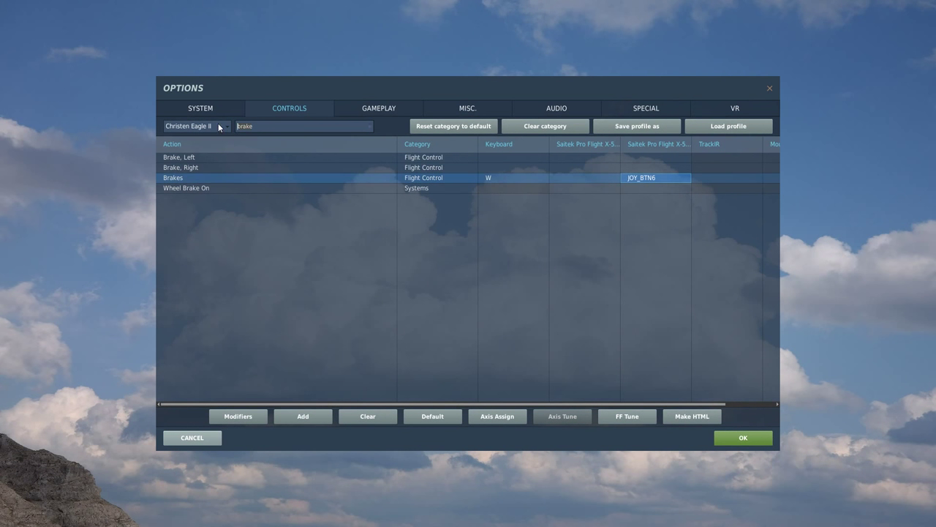
- Search 'smo' and bind Smoke ON to JOY_BTN26
key(BackSpace)
key(BackSpace)
key(BackSpace)
text(smo)
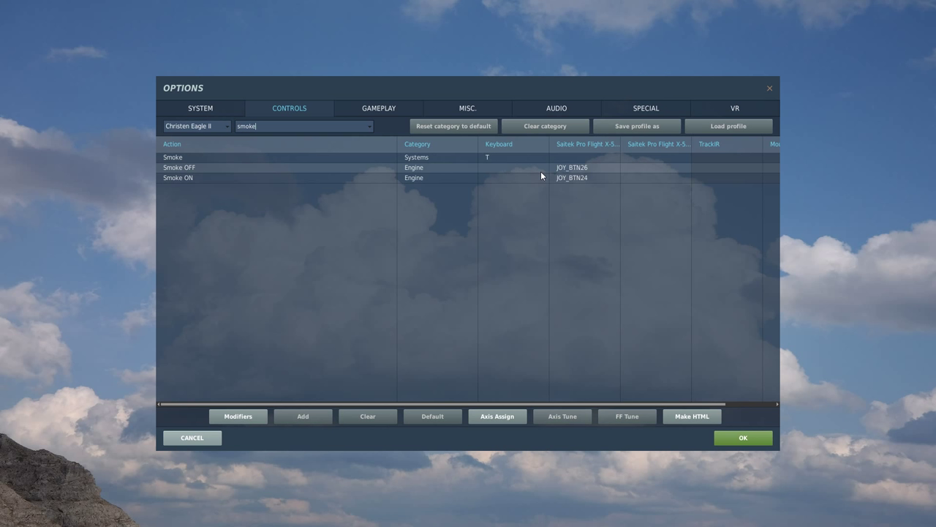
double_click(584, 179)
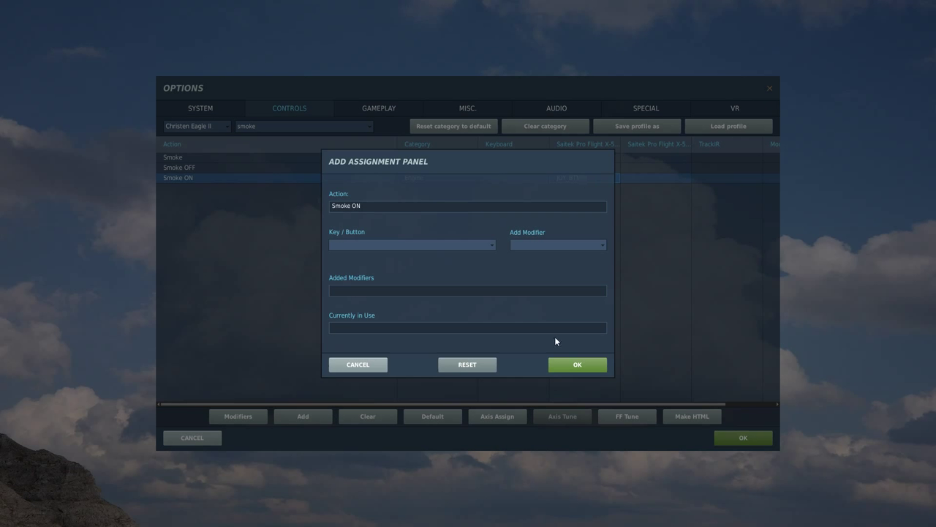
click(581, 366)
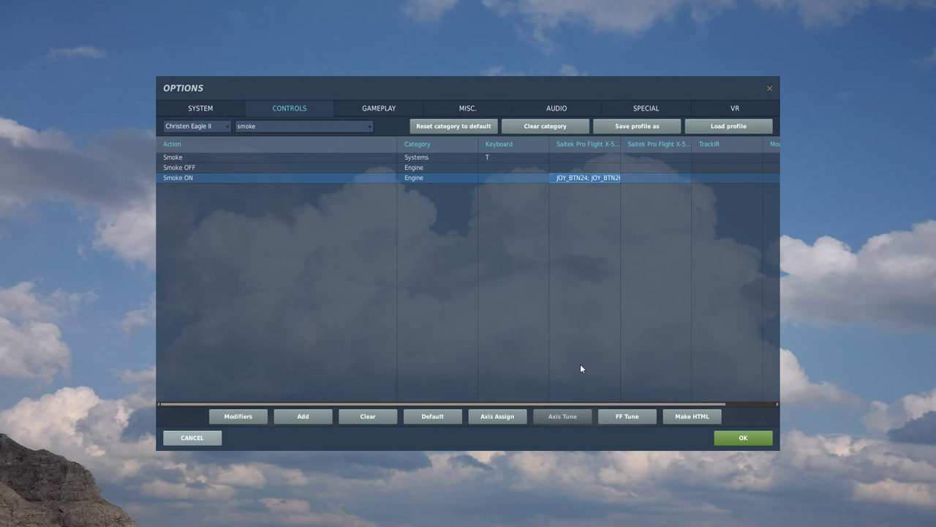
- Bind Smoke OFF to JOY_BTN24 and clear the action search
click(590, 164)
double_click(590, 163)
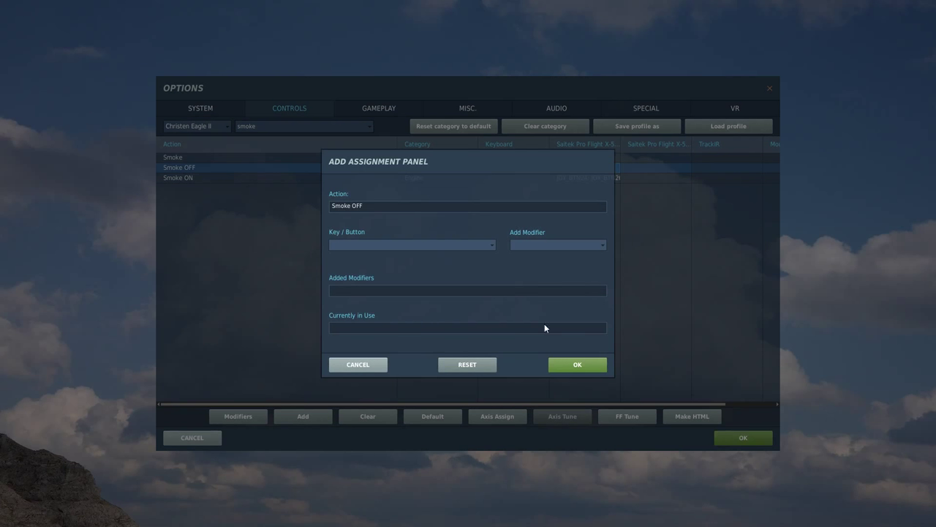
click(579, 366)
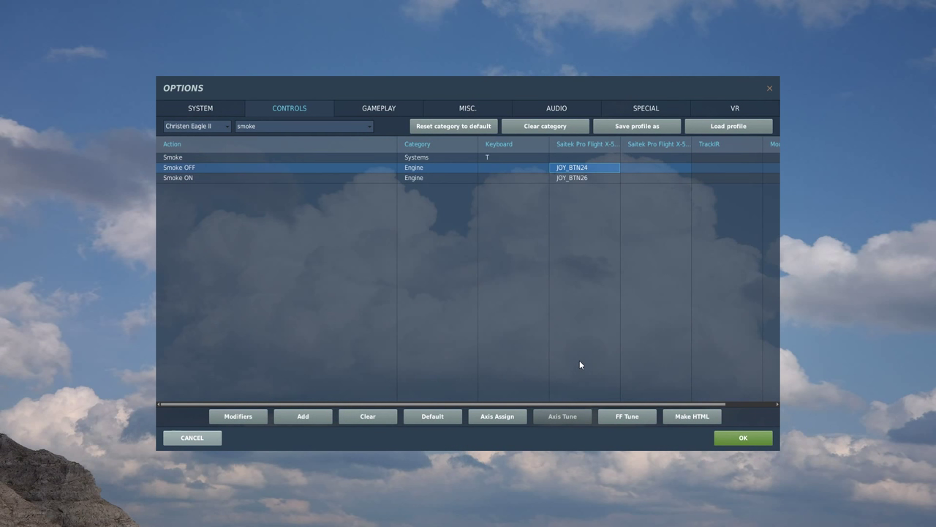
click(367, 126)
click(244, 139)
- Search 'start' and bind Autostart Procedure to JOY_BTN18
text(stat)
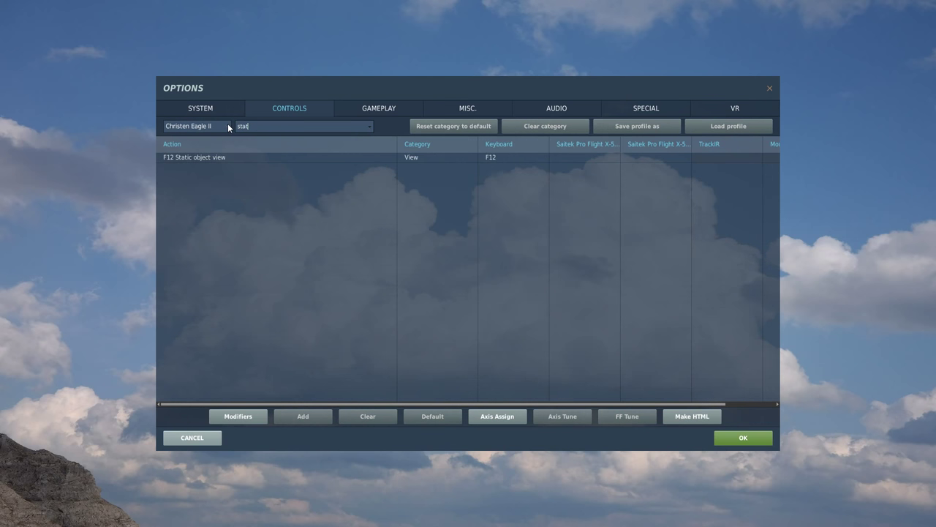
key(BackSpace)
text(rt)
click(498, 157)
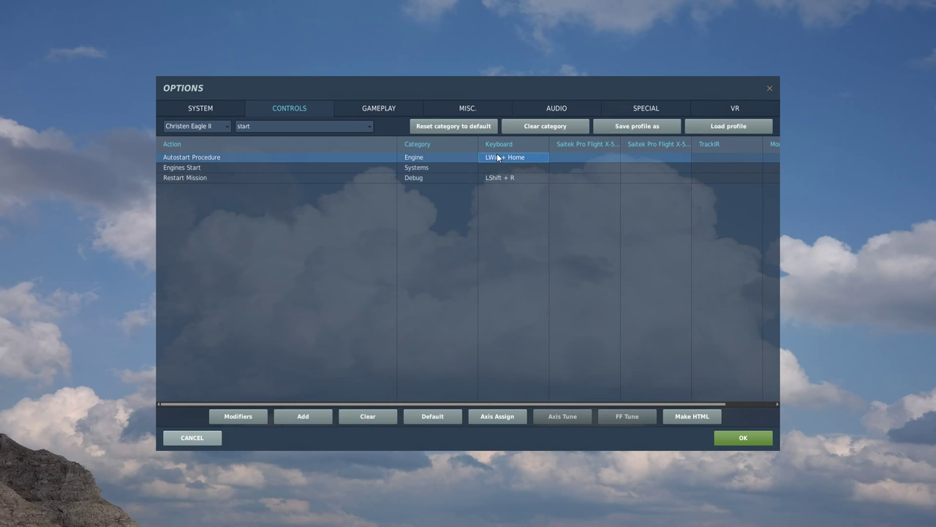
click(570, 158)
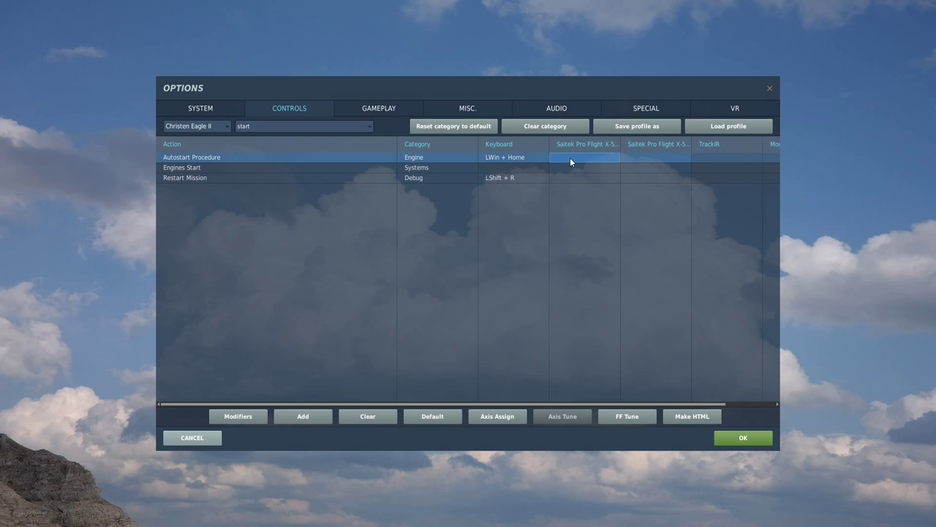
double_click(570, 161)
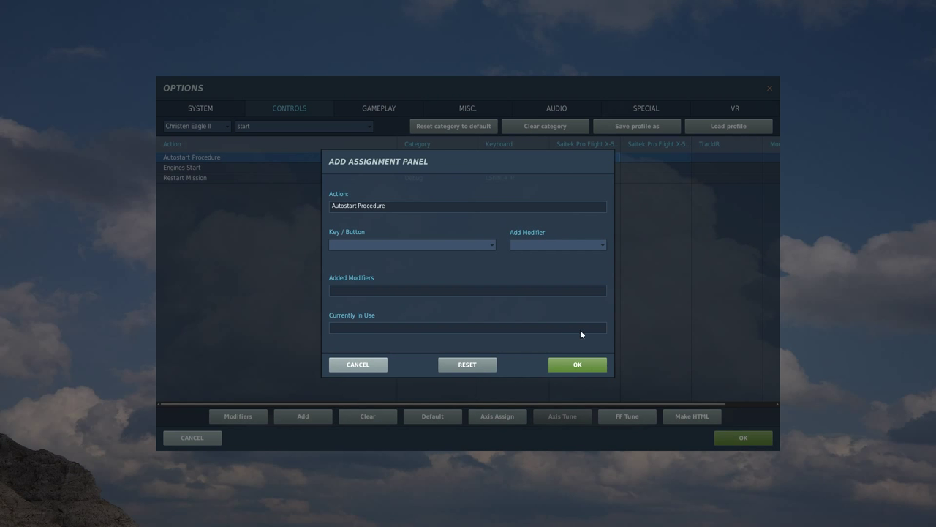
click(583, 364)
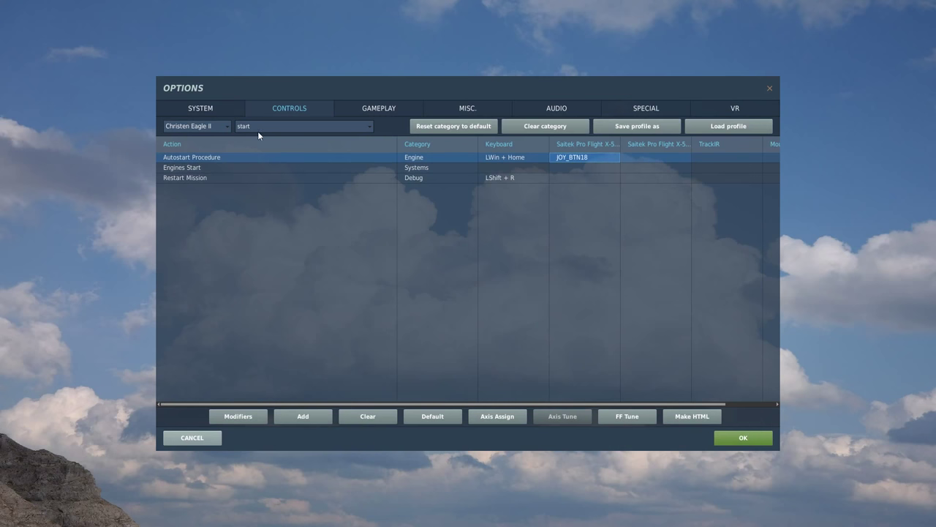
- Search 'stop', bind Autostop Procedure to JOY_BTN19, and save the options
text(stop)
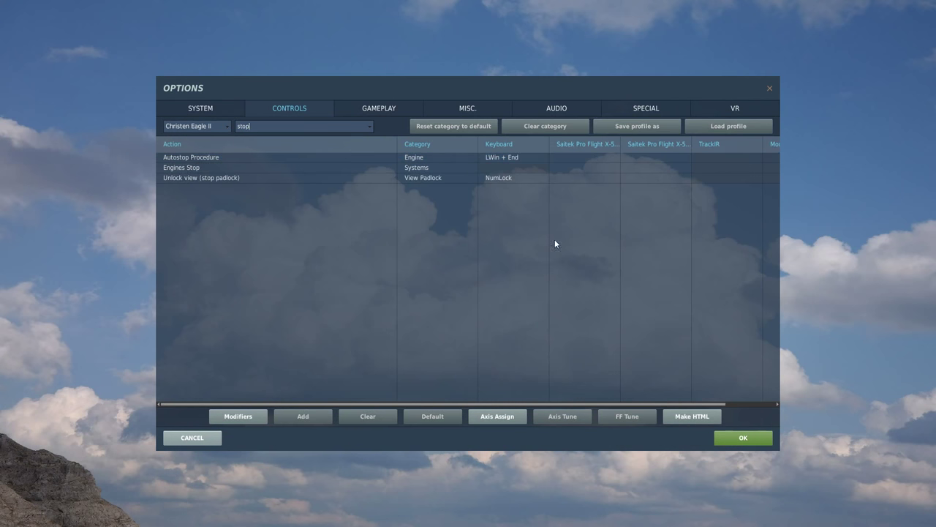
click(578, 158)
double_click(579, 157)
click(573, 363)
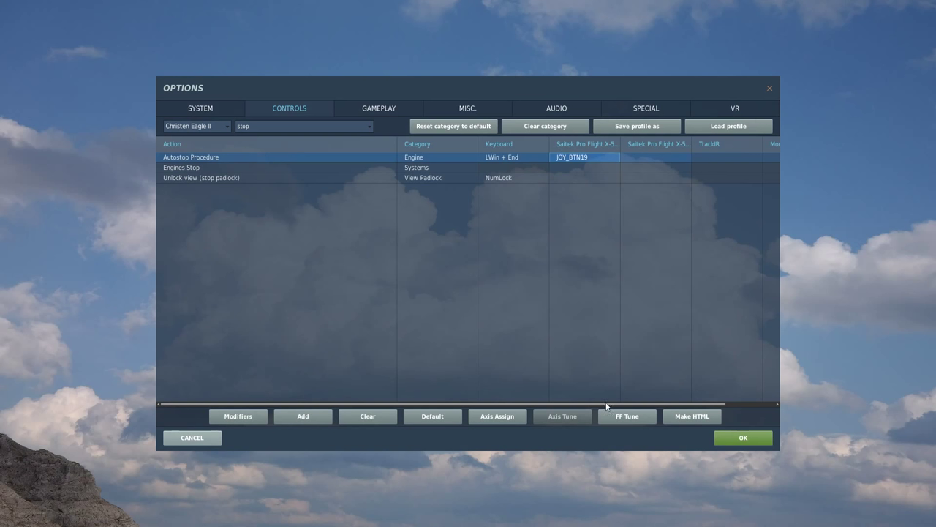
click(727, 439)
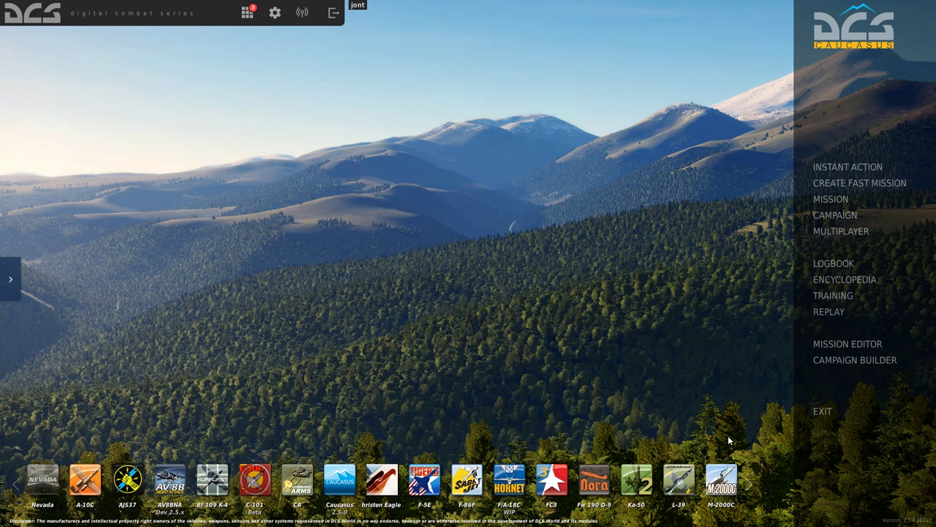